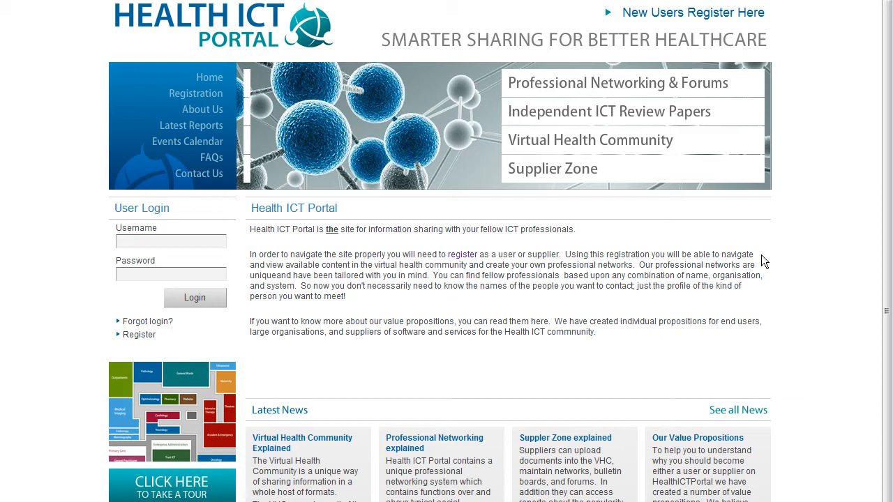
# Open the supplier version of the registration form and review its account, core details and billing fields
pyautogui.click(146, 335)
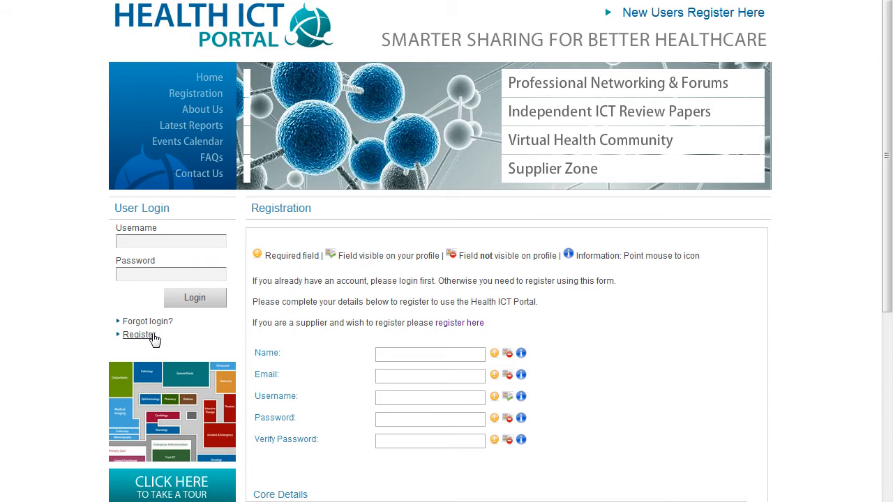
pyautogui.click(449, 324)
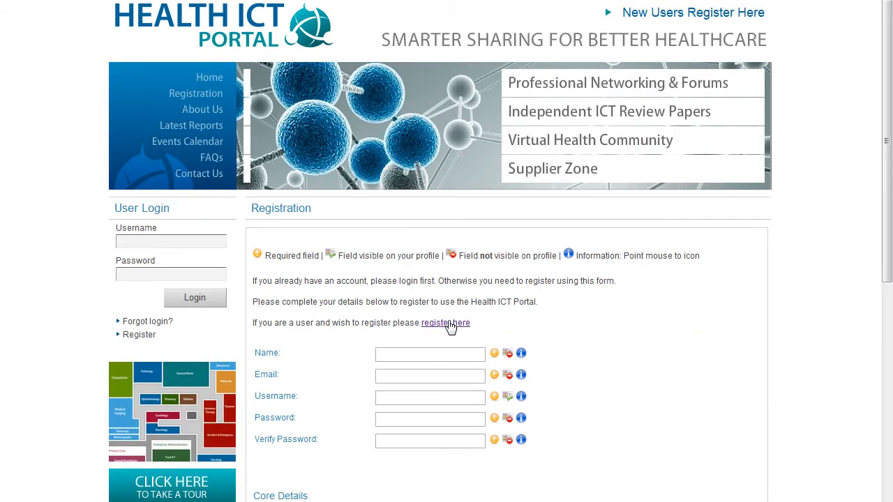
pyautogui.scroll(-3, 558, 328)
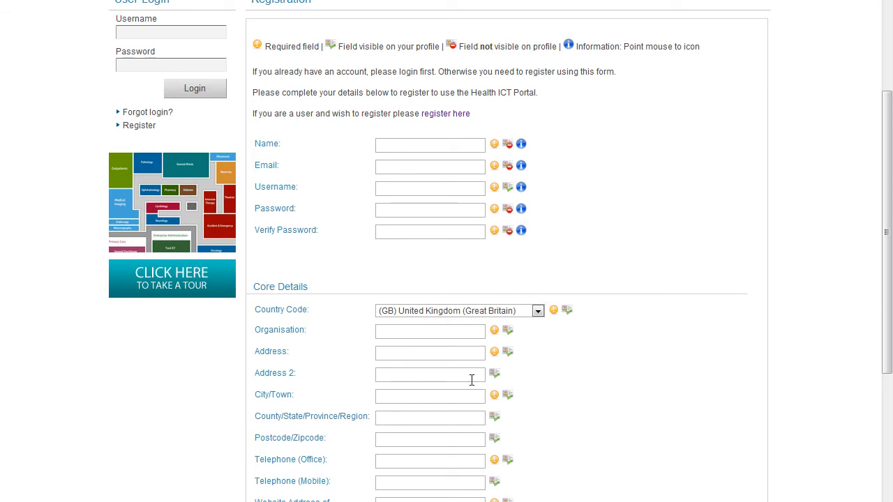
pyautogui.scroll(-4, 516, 372)
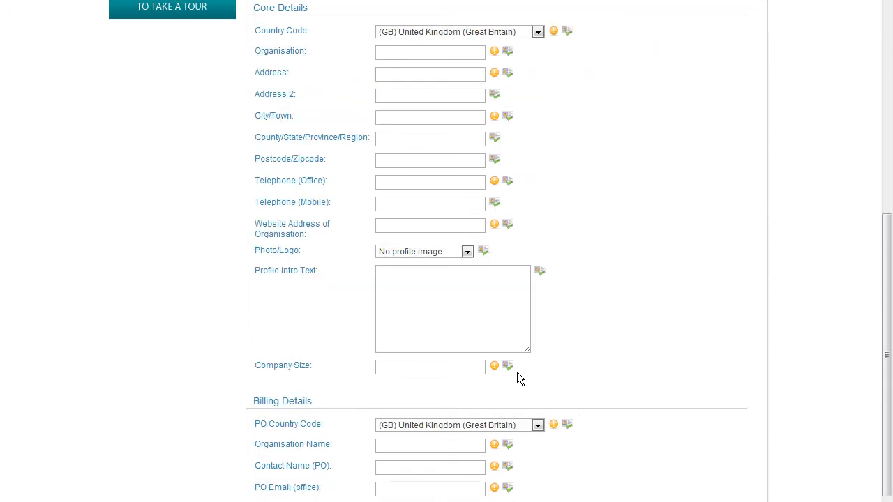
pyautogui.scroll(-3, 516, 366)
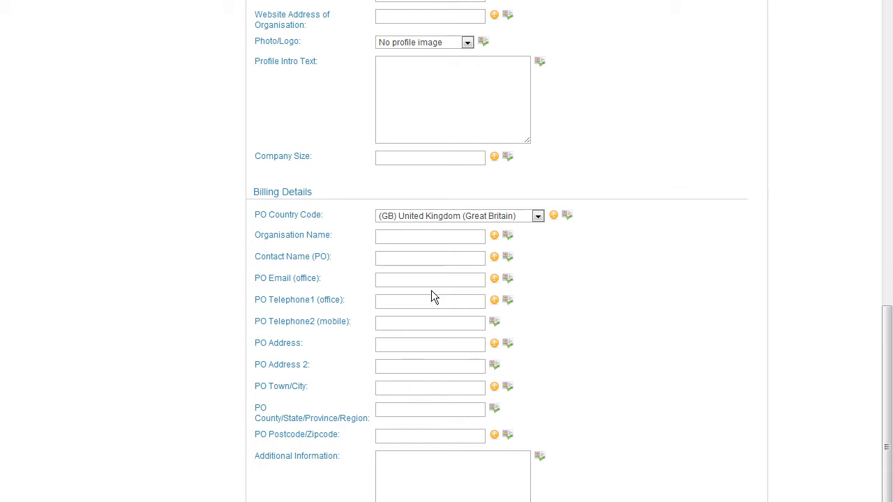
pyautogui.scroll(10, 431, 290)
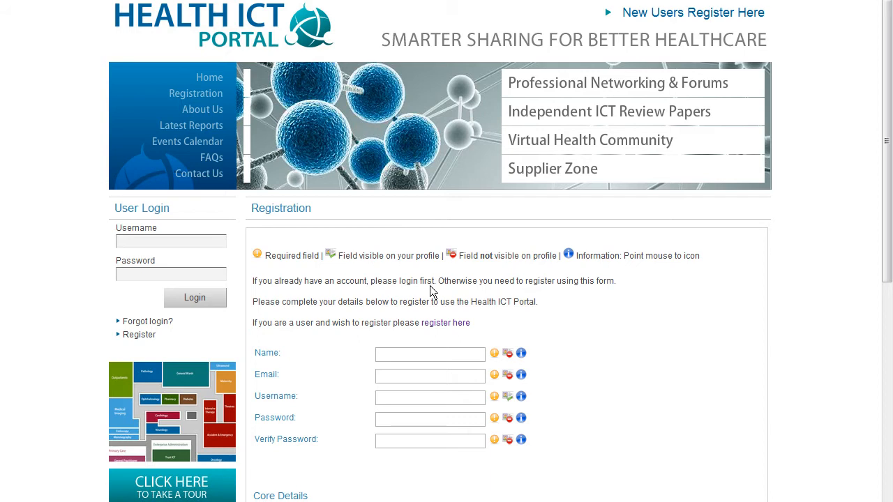
# Log in to the supplier account with the username IHE_UK and the account password
pyautogui.click(158, 239)
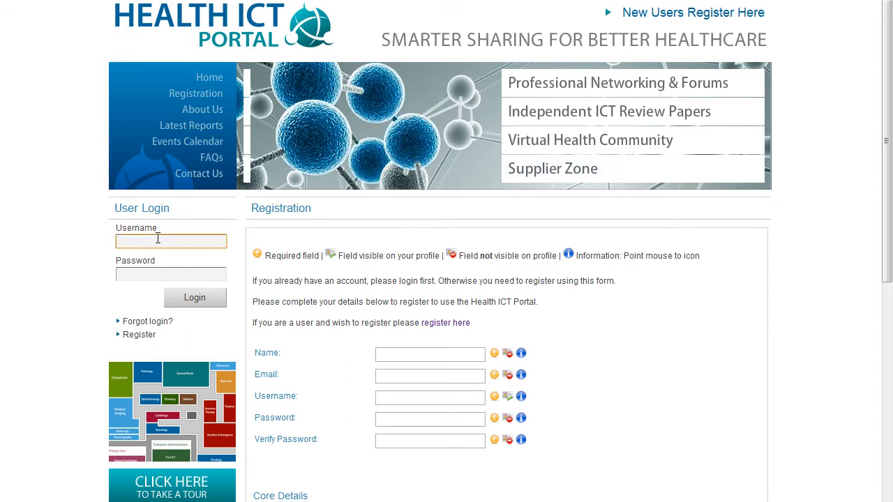
pyautogui.write('IHE_UK')
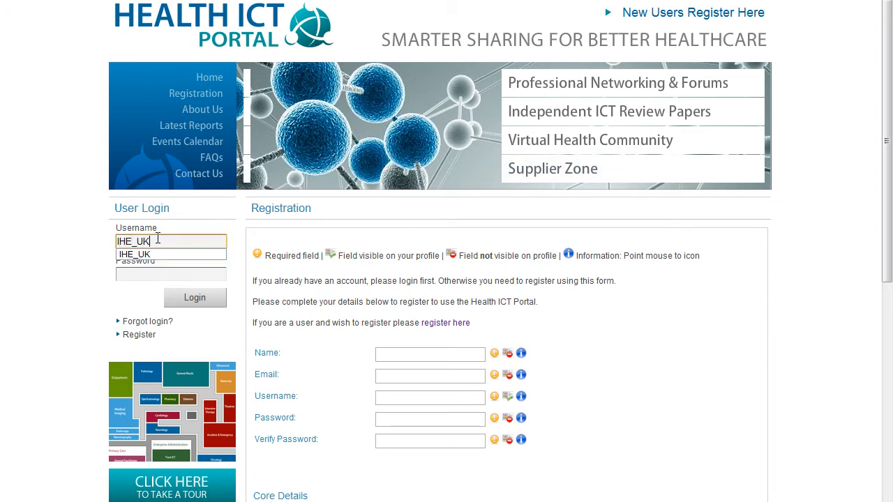
pyautogui.press('Tab')
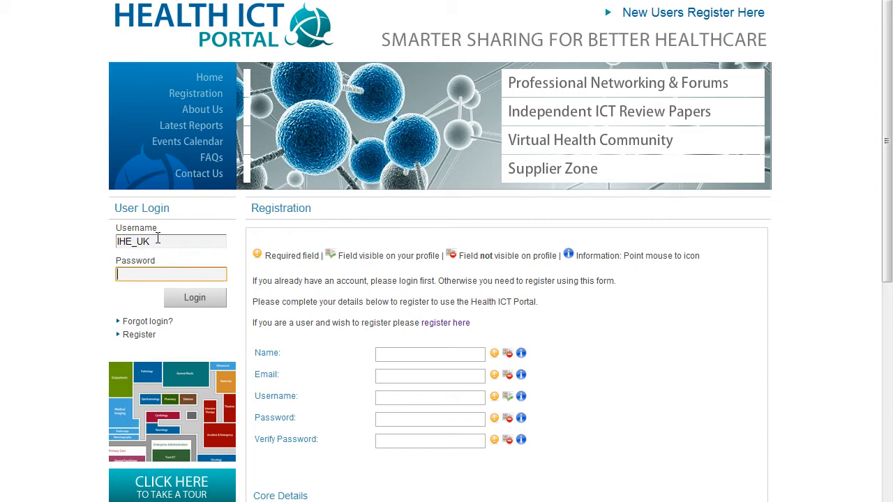
pyautogui.write('******')
pyautogui.click(182, 299)
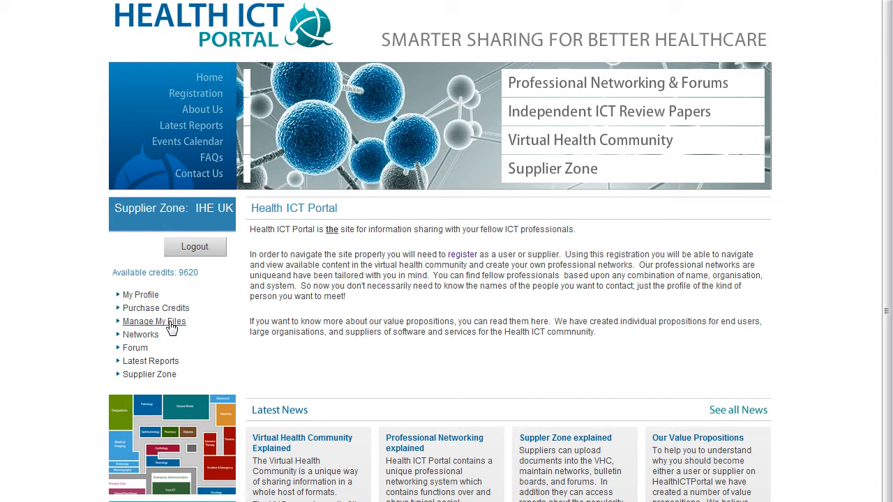
# Go to the supplier's own files and start submitting a new file to the repository
pyautogui.click(171, 325)
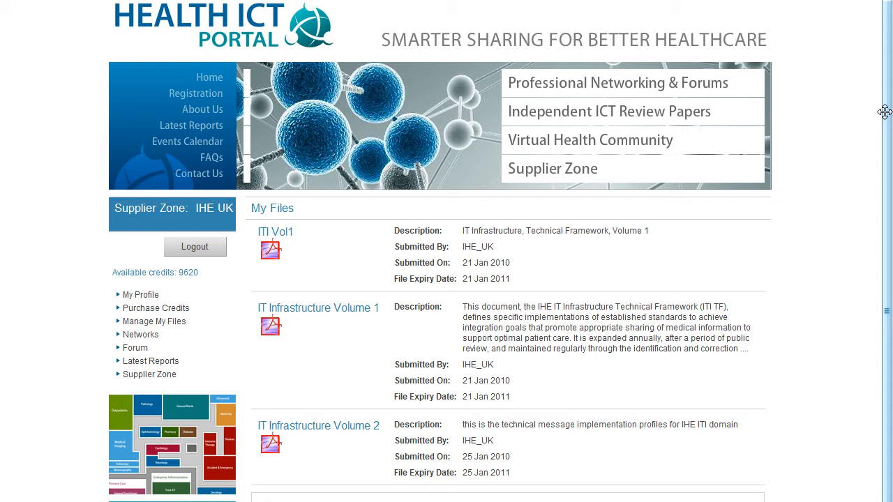
pyautogui.scroll(-3, 884, 112)
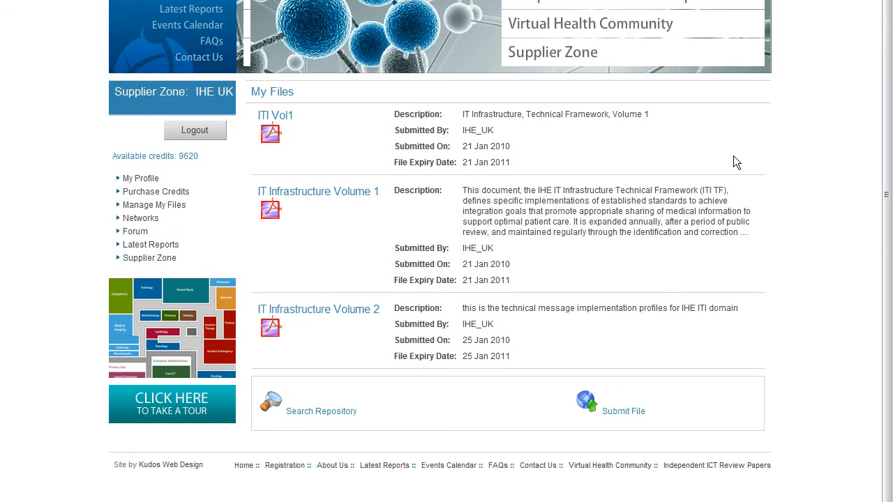
pyautogui.click(603, 406)
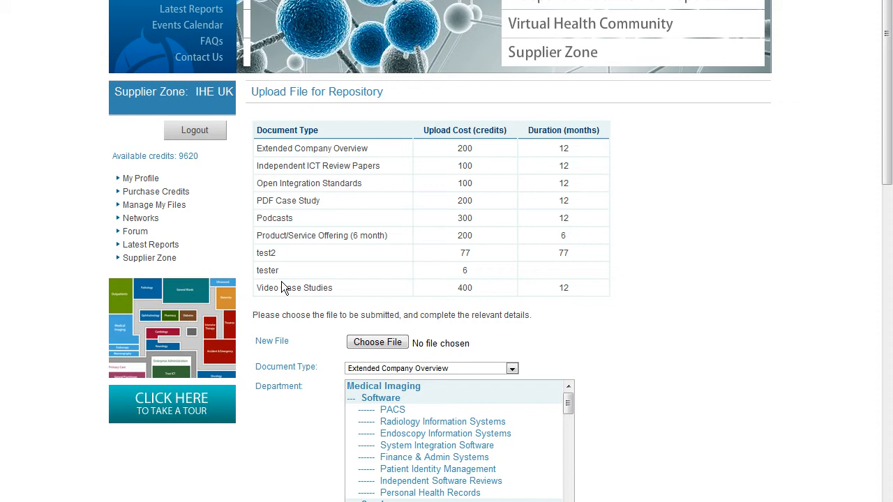
# Choose ihe_success_DMC from the IHE folder as the new file and set its document type to PDF Case Study
pyautogui.click(394, 342)
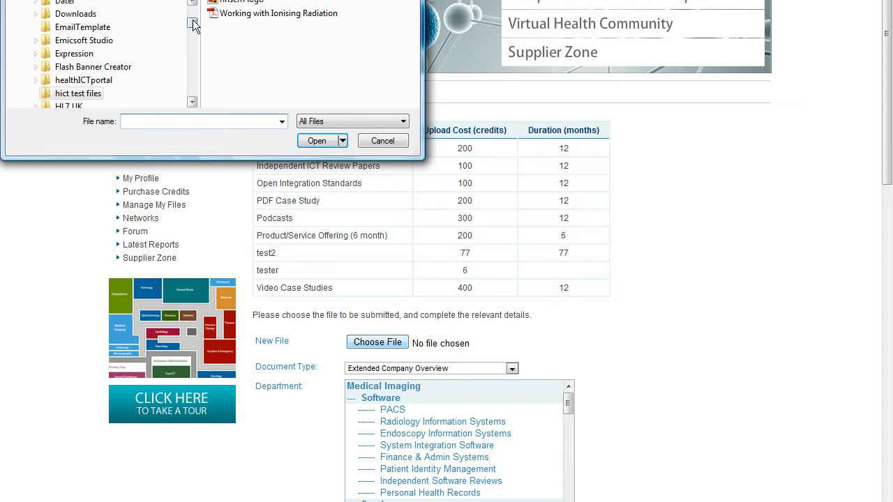
pyautogui.moveTo(193, 22); pyautogui.dragTo(192, 28)
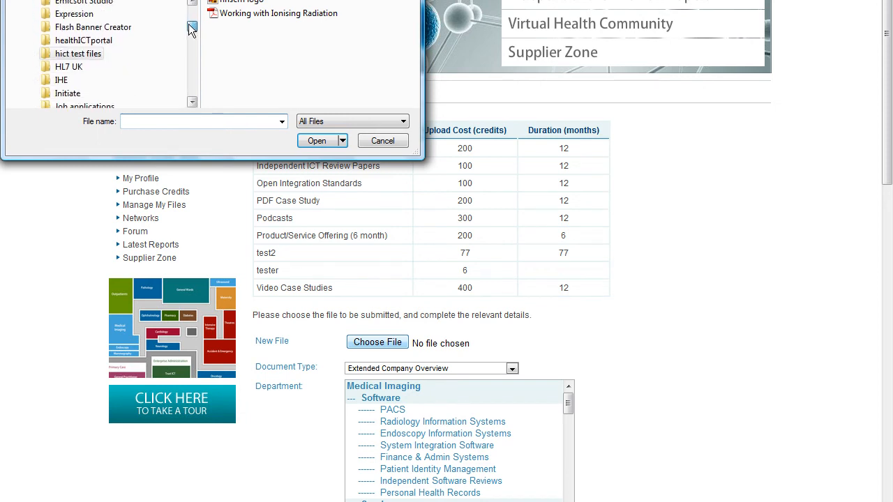
pyautogui.click(61, 81)
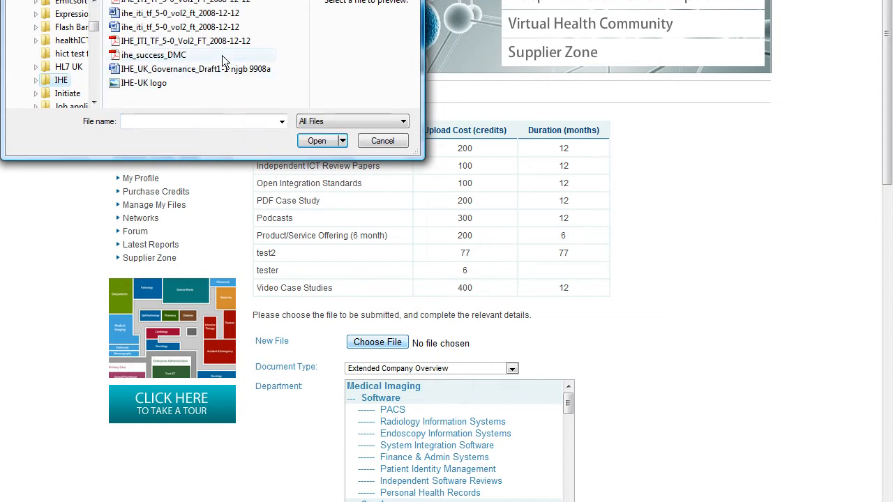
pyautogui.doubleClick(165, 56)
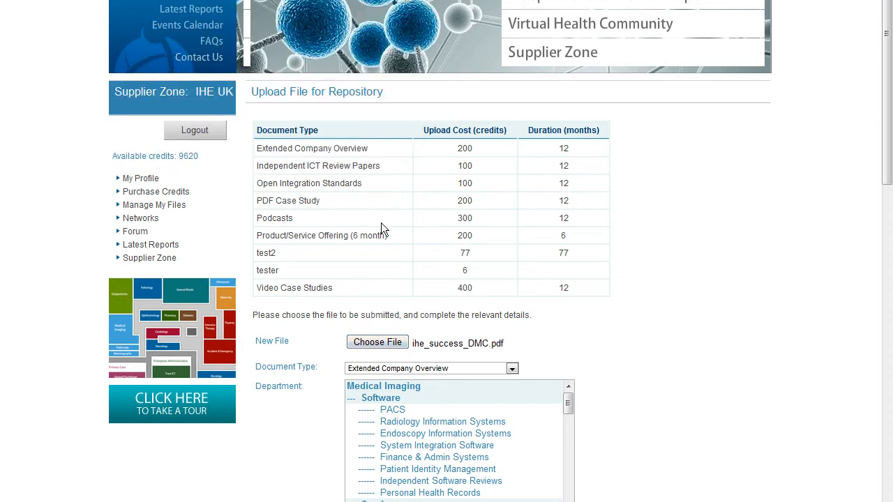
pyautogui.click(512, 367)
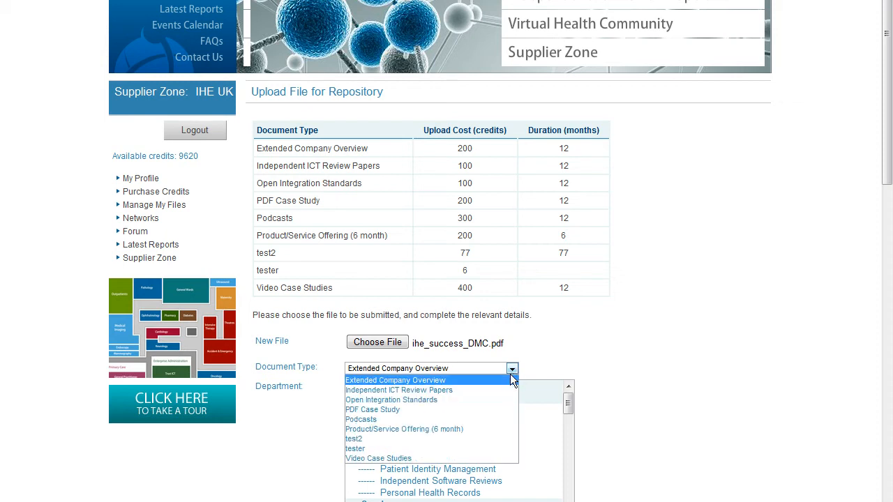
pyautogui.click(461, 410)
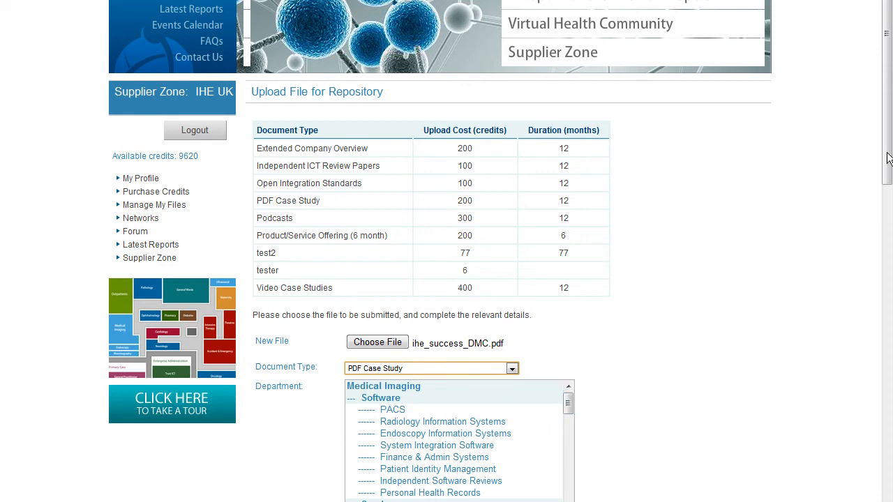
# Select the IHE entries under Standards for Medical Imaging, Pathology, Outpatients and Maternity as the file's departments
pyautogui.moveTo(887, 160); pyautogui.dragTo(885, 315)
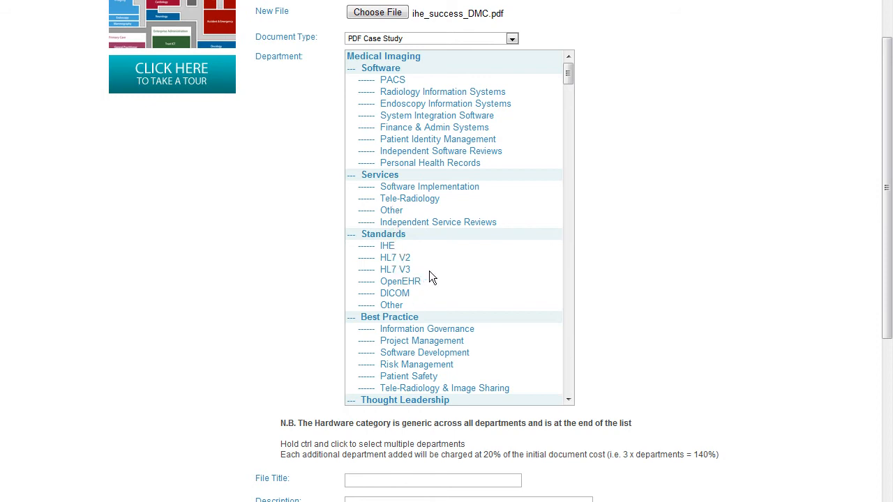
pyautogui.click(382, 246)
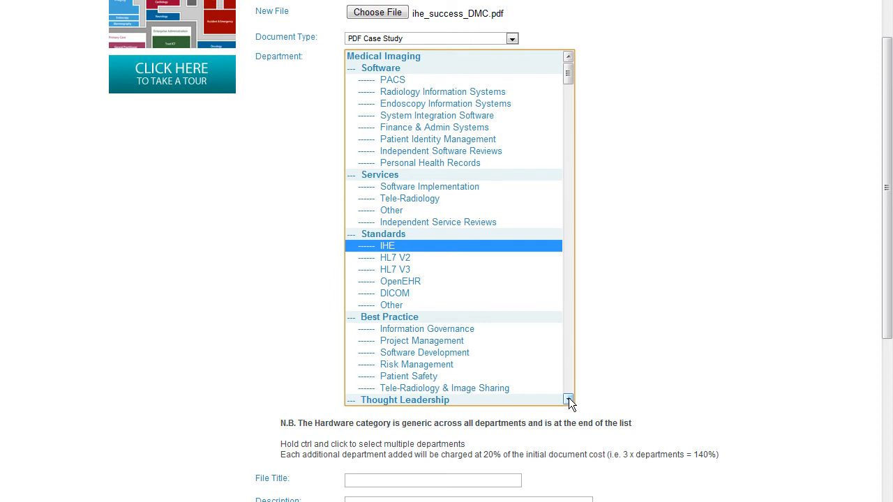
pyautogui.moveTo(569, 399); pyautogui.dragTo(568, 398)
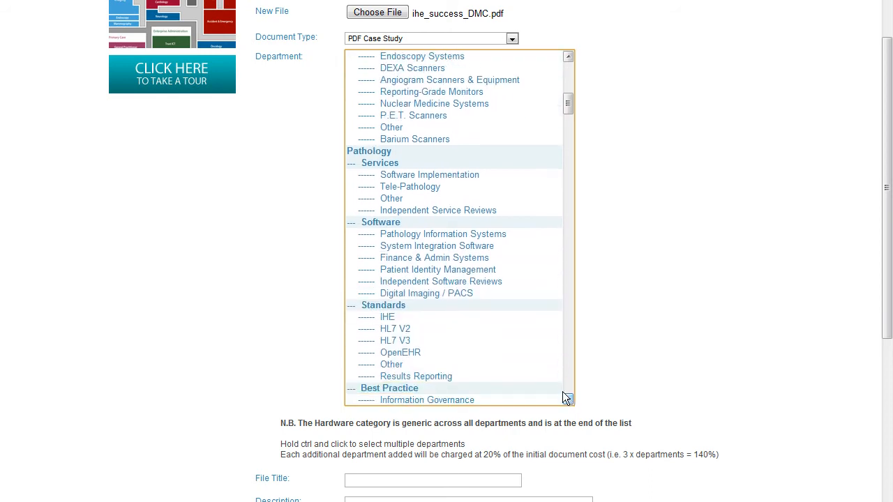
pyautogui.click(389, 320)
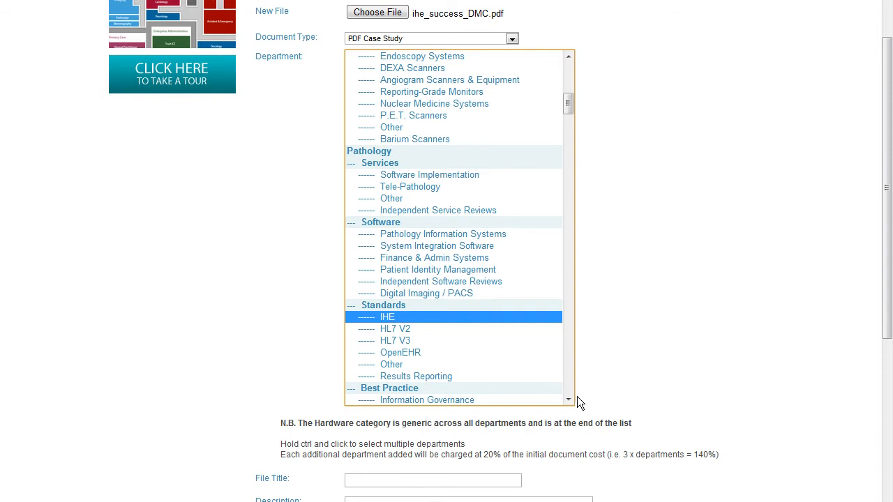
pyautogui.moveTo(568, 398); pyautogui.dragTo(568, 398)
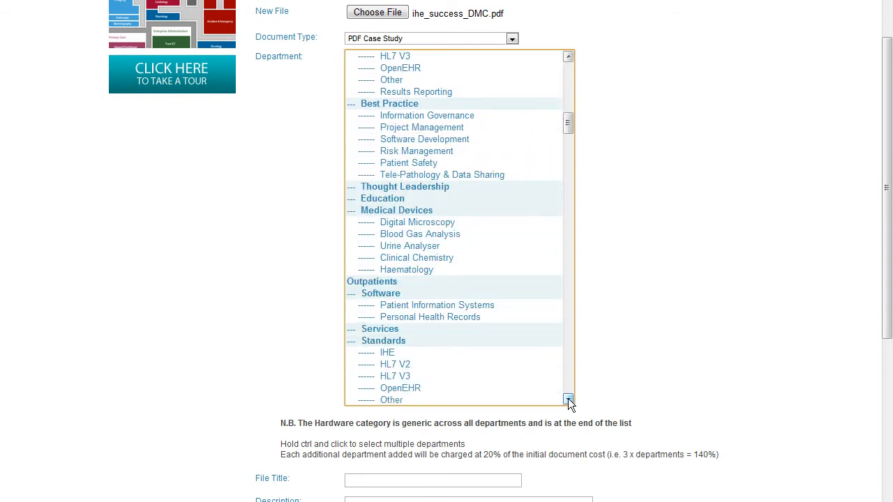
pyautogui.click(402, 353)
pyautogui.moveTo(569, 398); pyautogui.dragTo(569, 399)
pyautogui.keyDown('ctrl'); pyautogui.click(375, 175); pyautogui.keyUp('ctrl')
pyautogui.keyDown('ctrl'); pyautogui.click(388, 199); pyautogui.keyUp('ctrl')
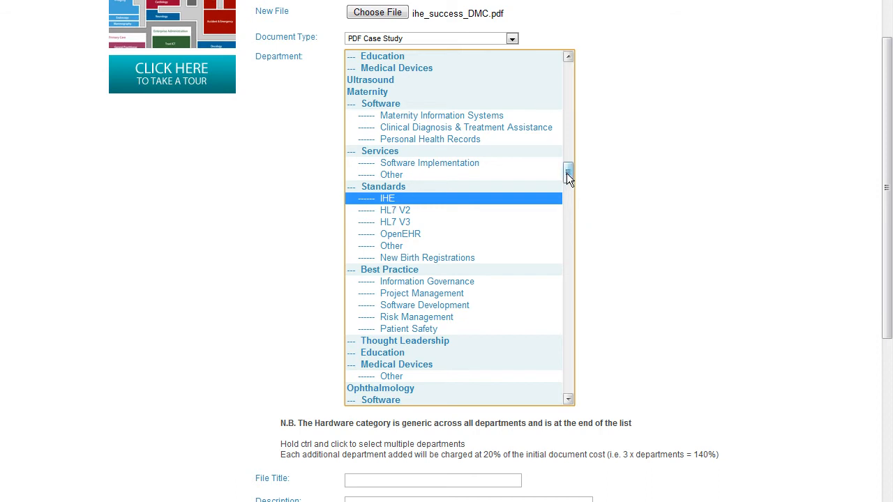
pyautogui.moveTo(568, 174)
pyautogui.mouseDown()
pyautogui.moveTo(574, 80)
pyautogui.moveTo(574, 189)
pyautogui.mouseUp()
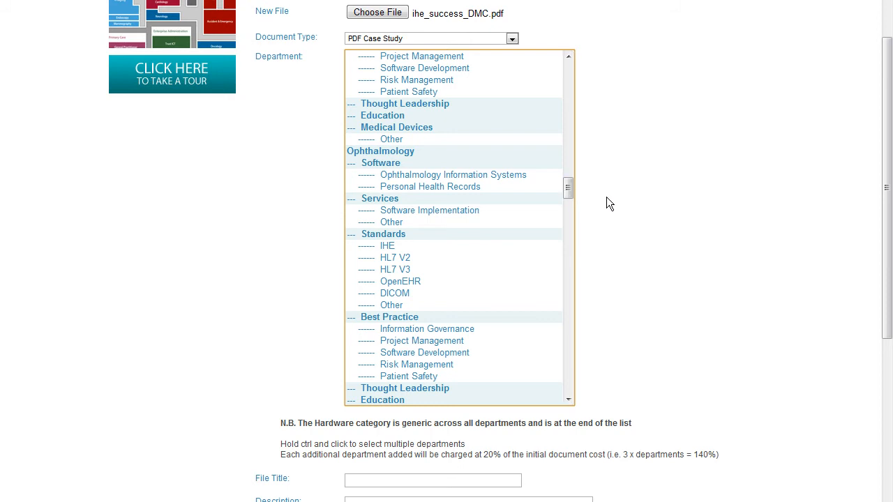
# Title the file "DMC Success story" and describe it as "A practical example of using IHE to achieve interoperability"
pyautogui.scroll(-2, 620, 220)
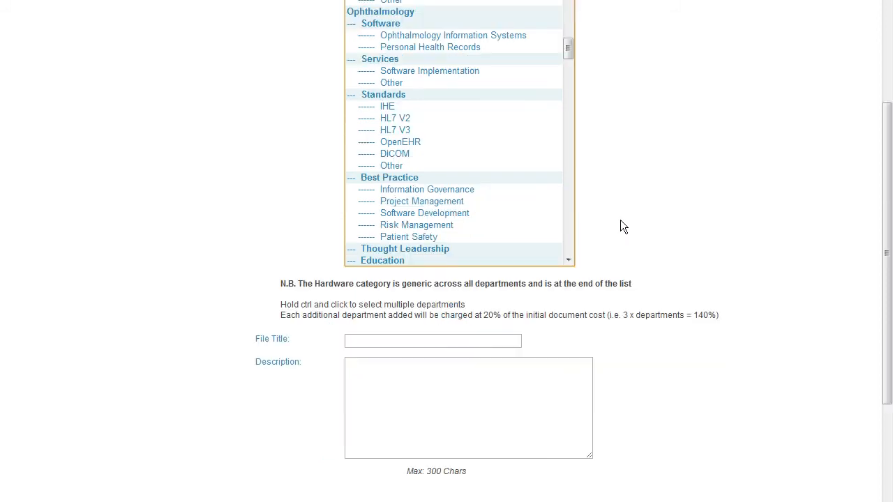
pyautogui.click(397, 340)
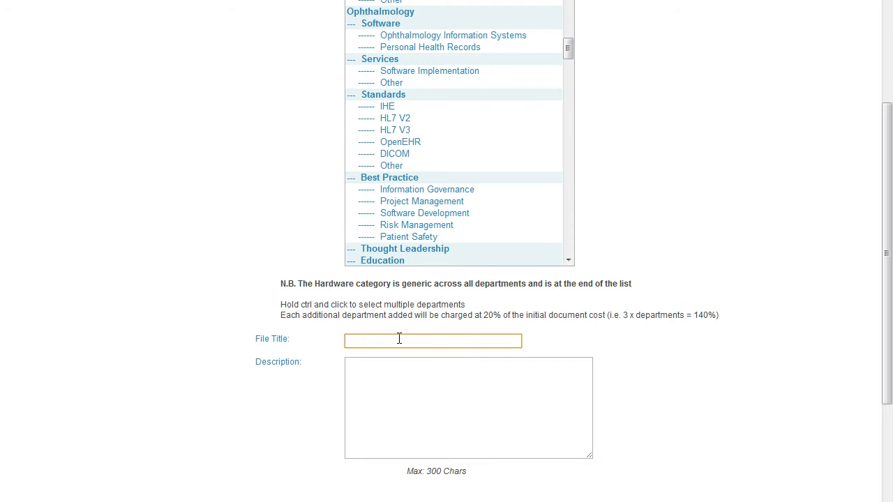
pyautogui.write('DMC Success story')
pyautogui.click(382, 366)
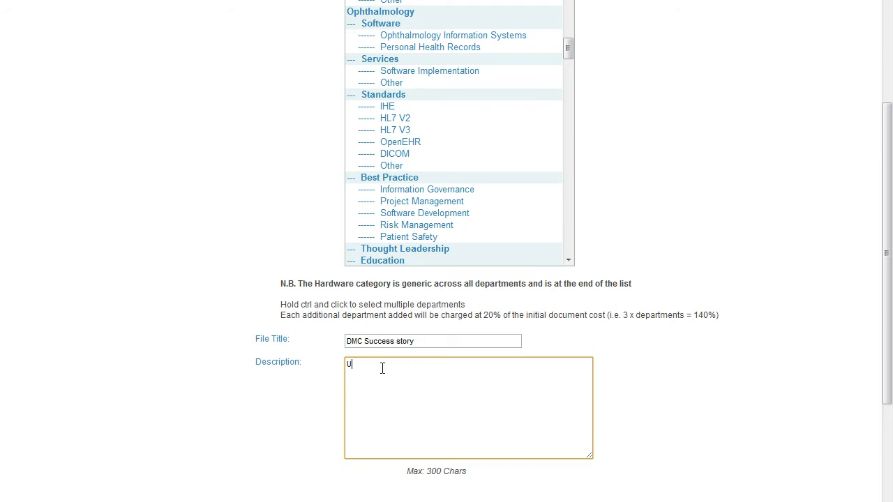
pyautogui.write('A practical example of using IHE to achieve interoperability')
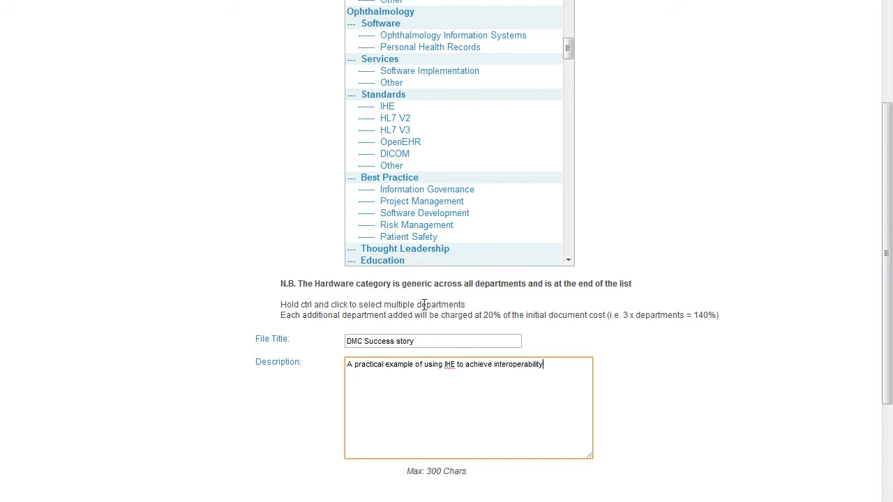
# Open the upload form's terms & conditions in a separate browser tab and view them
pyautogui.scroll(-5, 412, 230)
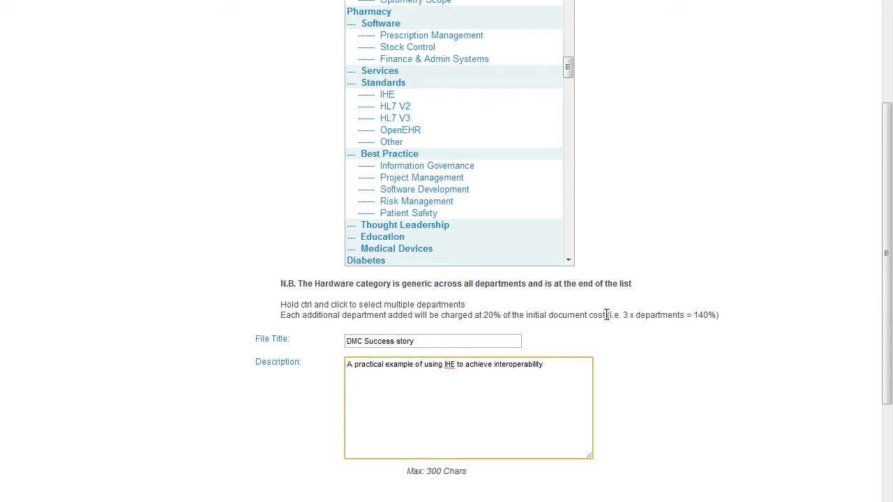
pyautogui.moveTo(889, 352); pyautogui.dragTo(891, 488)
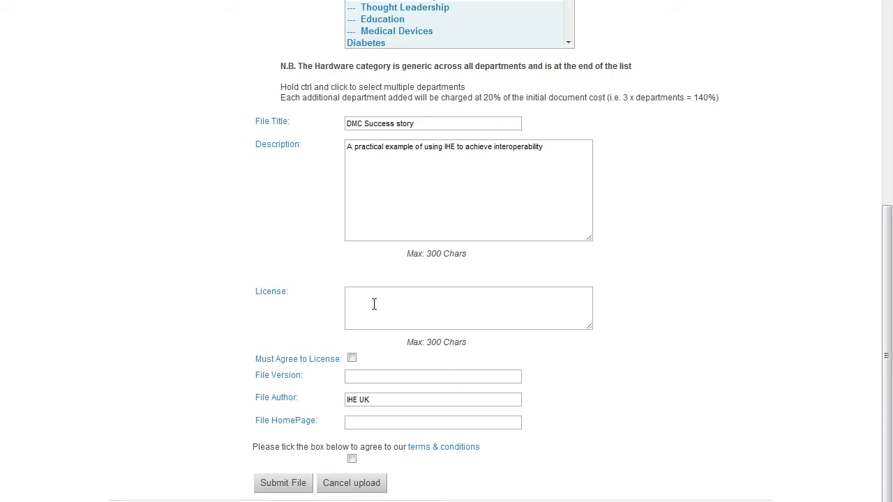
pyautogui.rightClick(433, 450)
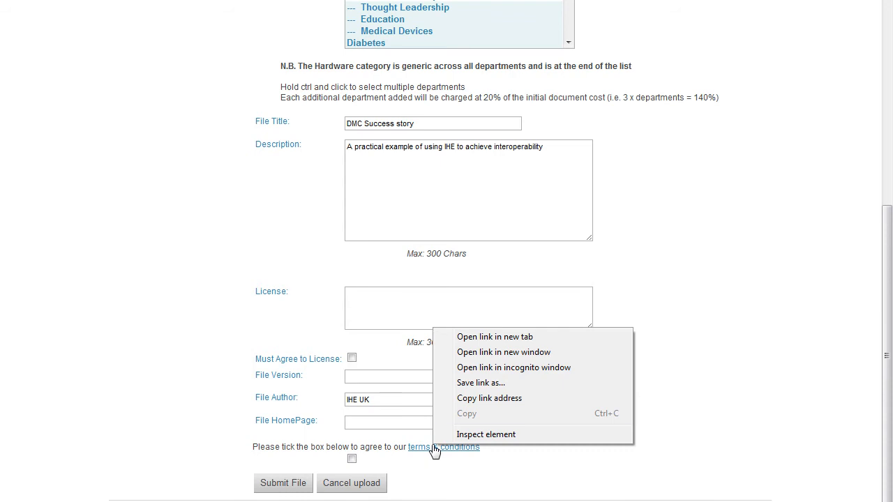
pyautogui.click(473, 341)
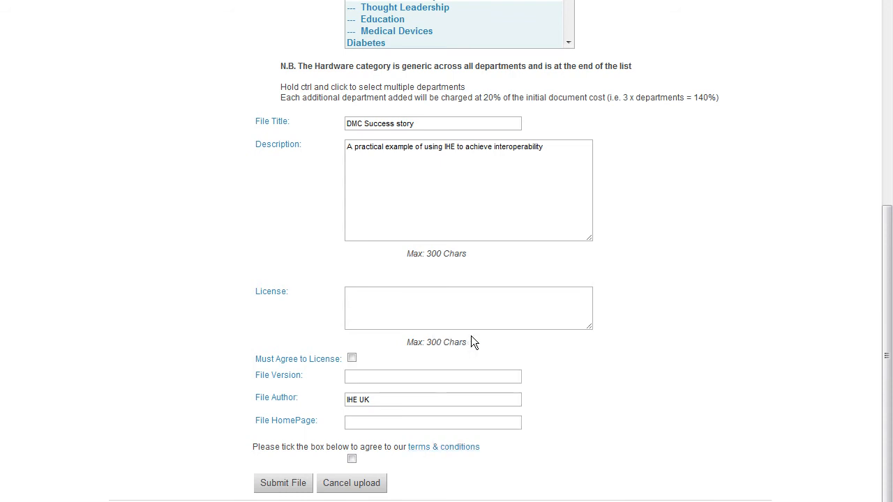
pyautogui.hotkey('ctrl', 'Tab')
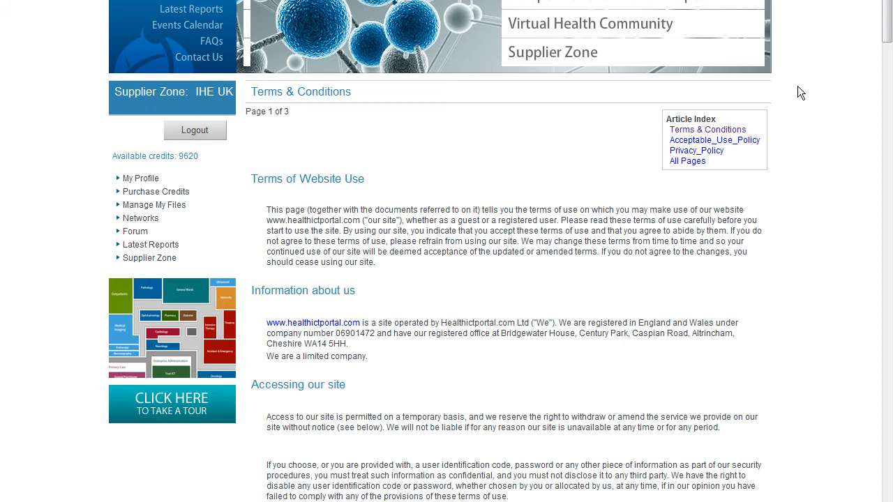
# Read the Acceptable Use Policy page of the terms & conditions and return to the upload form
pyautogui.click(719, 141)
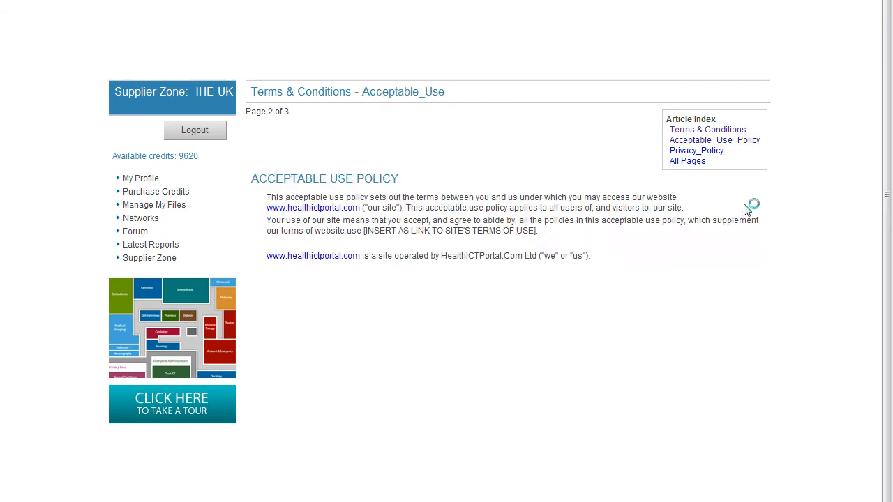
pyautogui.scroll(-3, 739, 249)
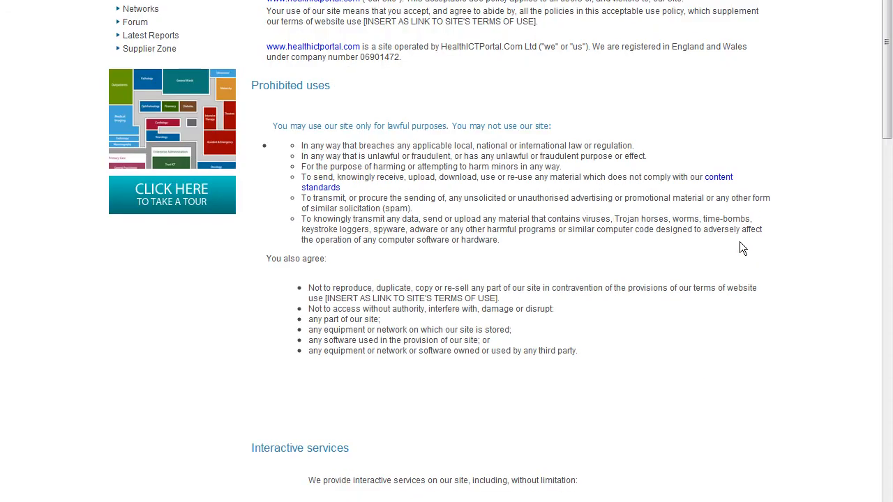
pyautogui.scroll(3, 735, 279)
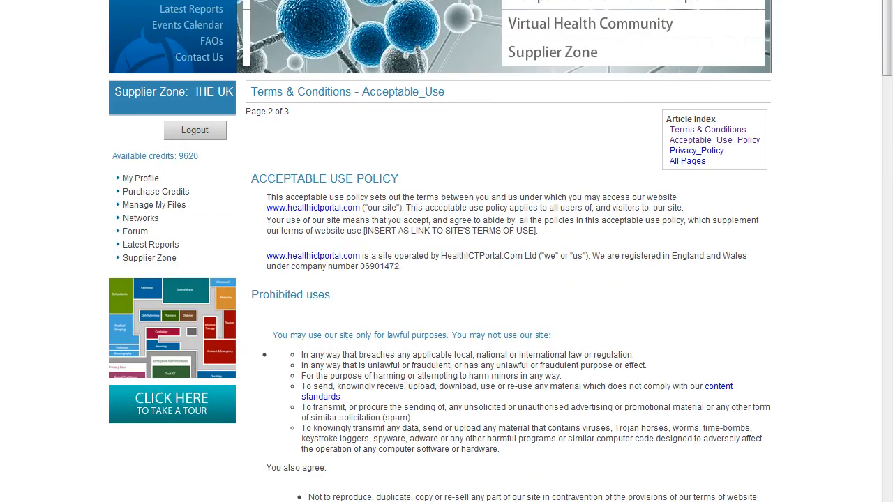
pyautogui.hotkey('ctrl', 'w')
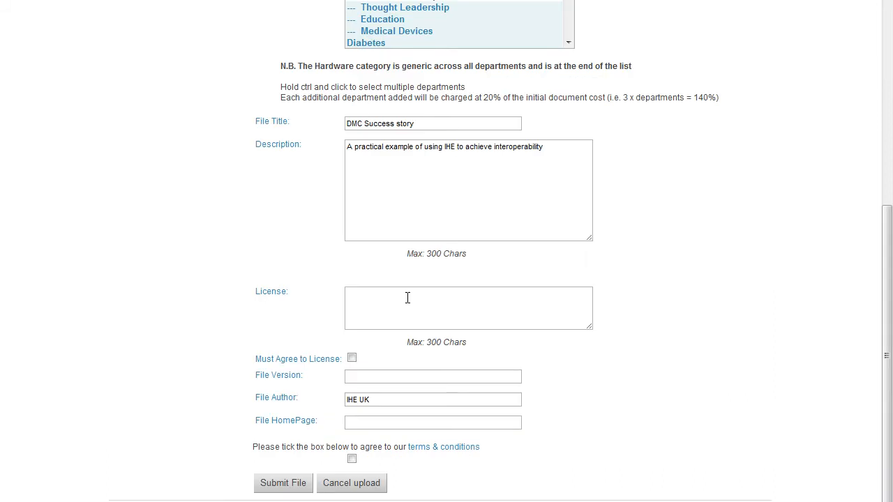
pyautogui.click(352, 377)
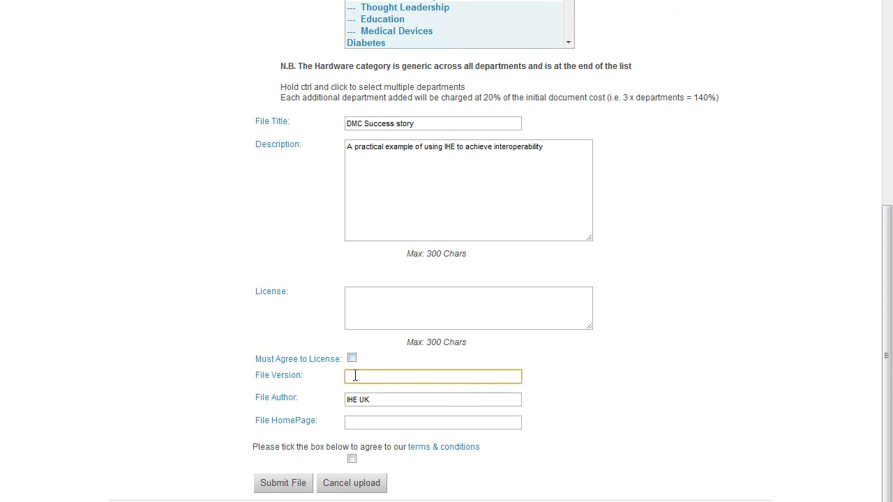
pyautogui.write('1.0')
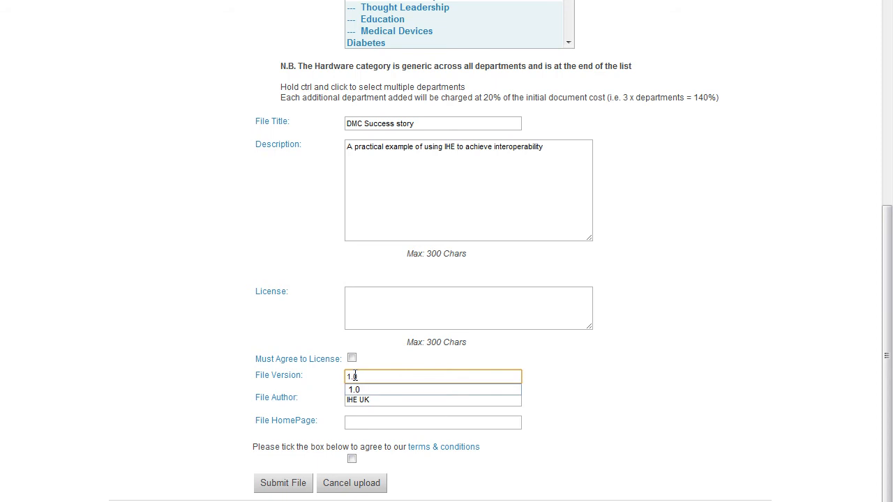
pyautogui.click(391, 401)
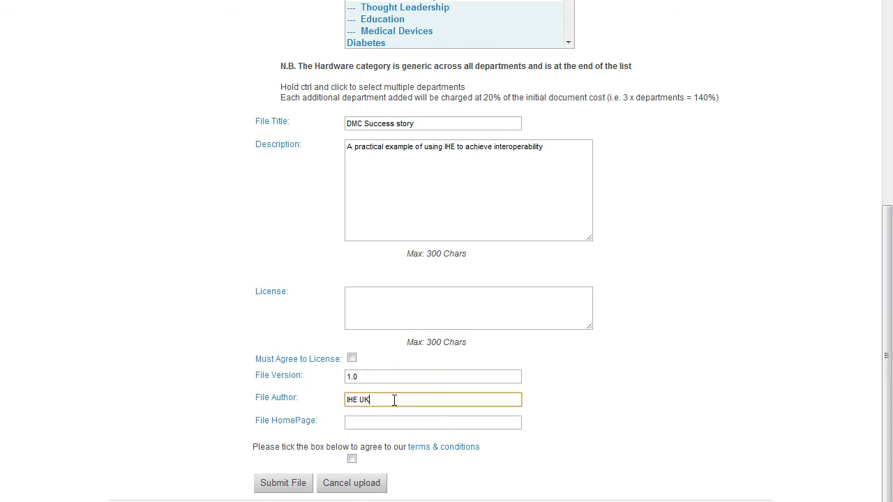
pyautogui.click(367, 418)
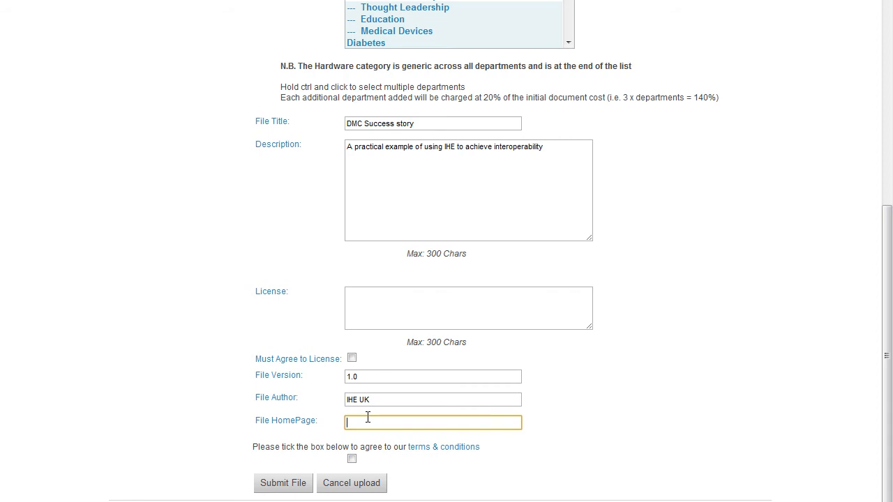
pyautogui.write('www.')
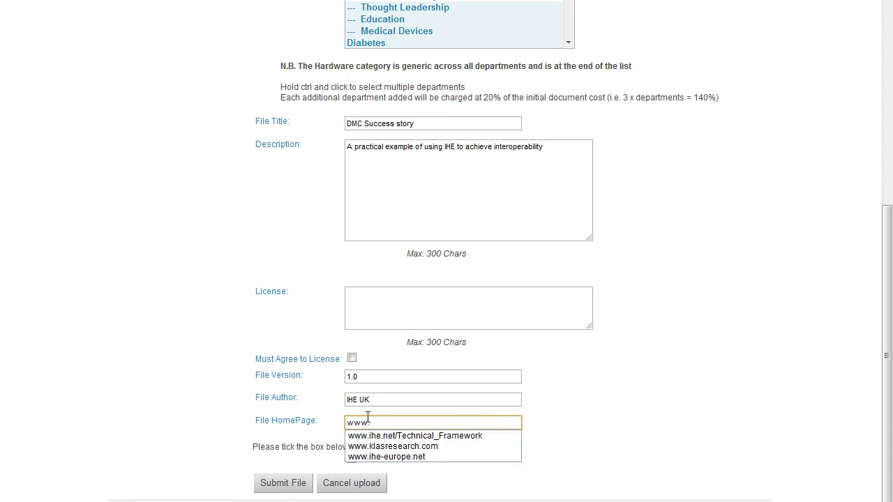
pyautogui.click(390, 436)
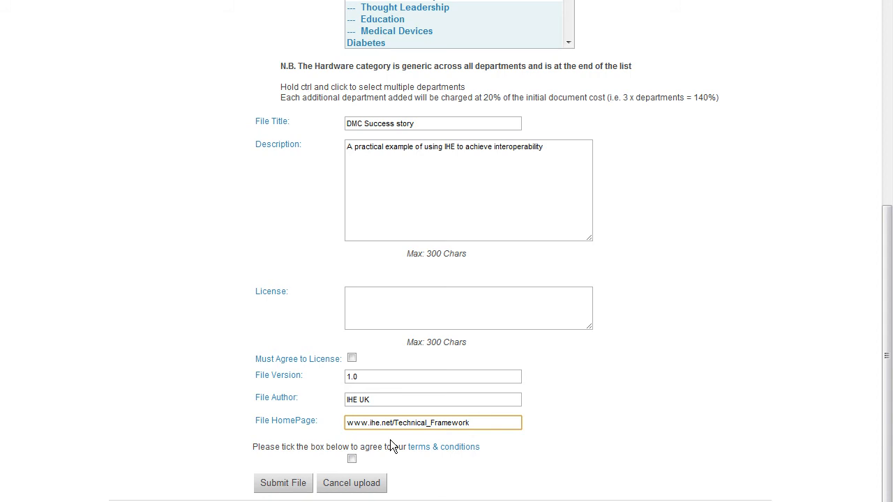
# Agree to the terms & conditions, submit the file and accept the 12-month credit charge for the upload
pyautogui.click(352, 459)
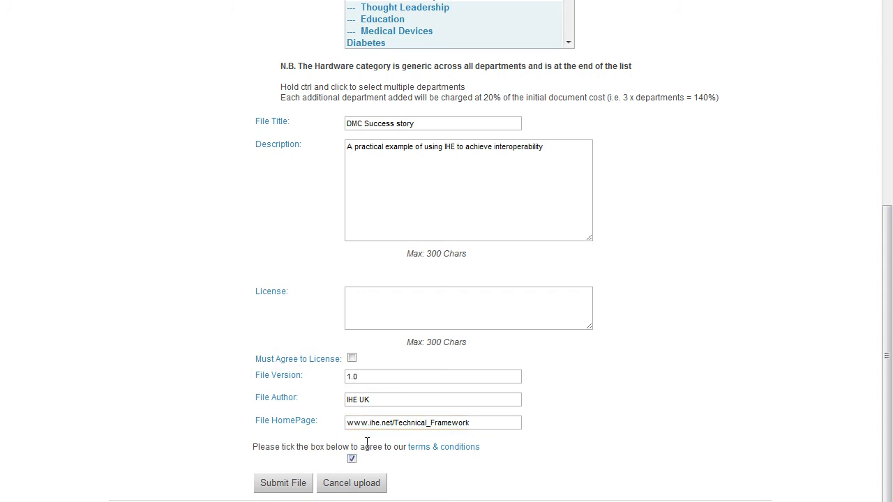
pyautogui.click(302, 485)
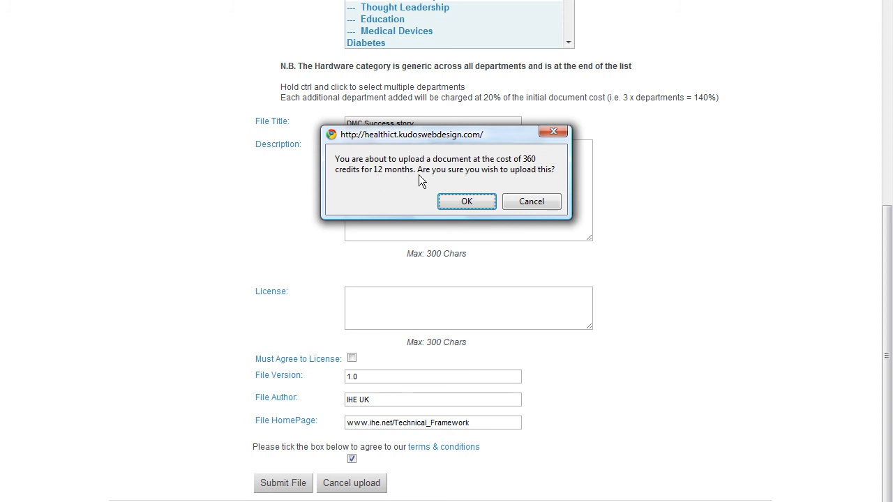
pyautogui.click(469, 199)
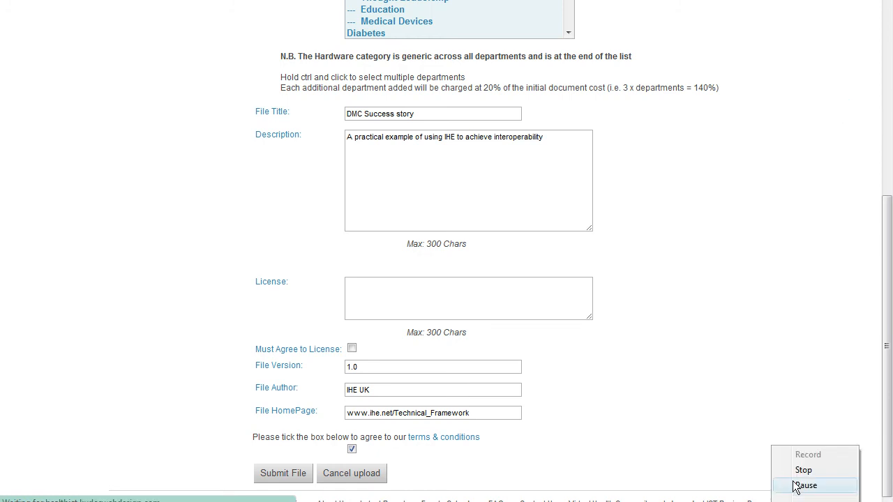
pyautogui.click(797, 484)
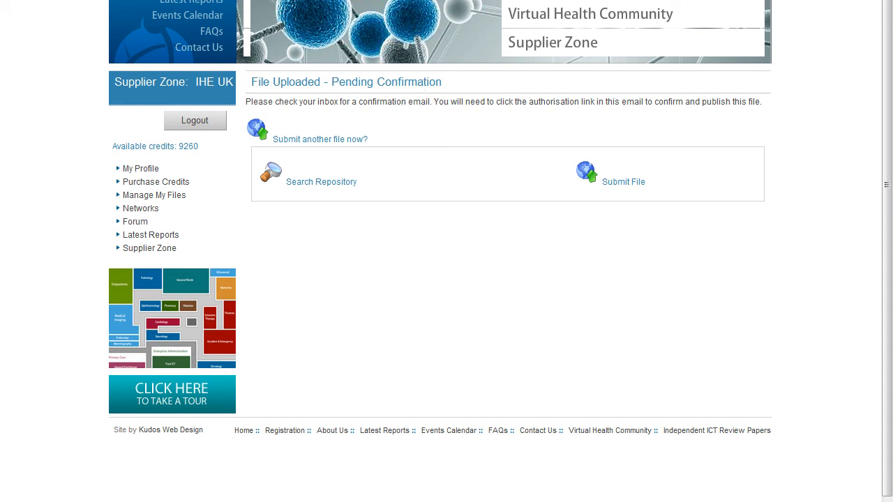
# Switch to the webmail inbox and open the newest "Health ICT: File Upload Confirmation Required" message
pyautogui.moveTo(473, 501)
pyautogui.click(474, 460)
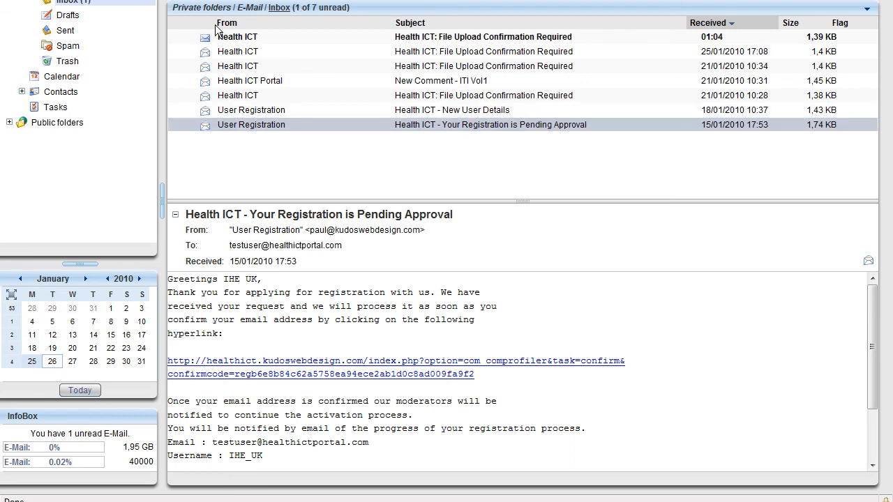
pyautogui.click(519, 40)
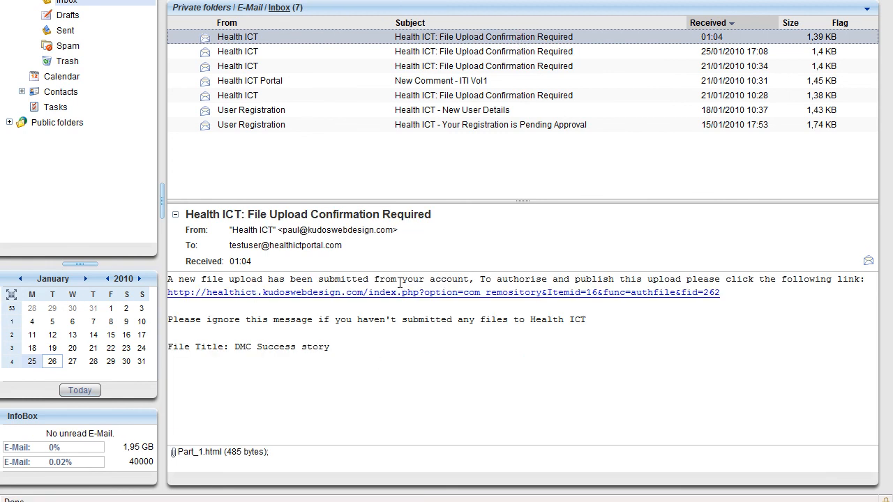
# Authorise the upload through the e-mail's link, logging in to the portal with the prefilled supplier credentials, and view the submitted file's page
pyautogui.click(572, 293)
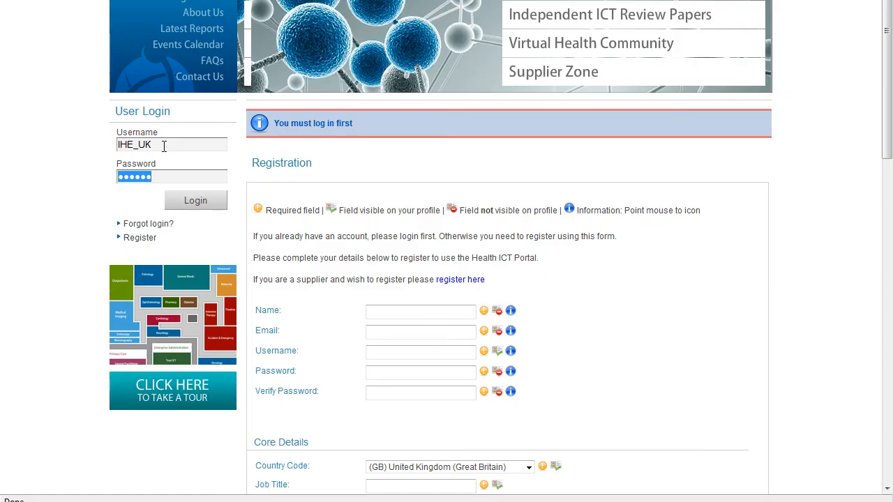
pyautogui.click(214, 206)
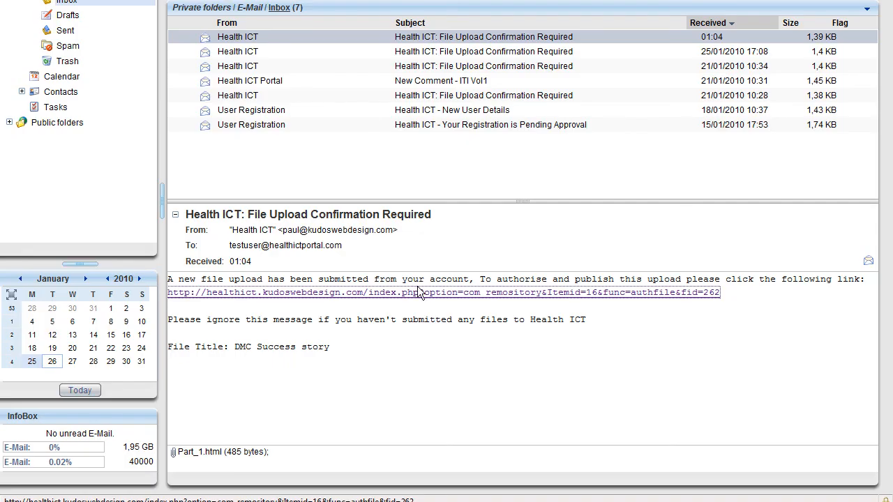
pyautogui.click(421, 294)
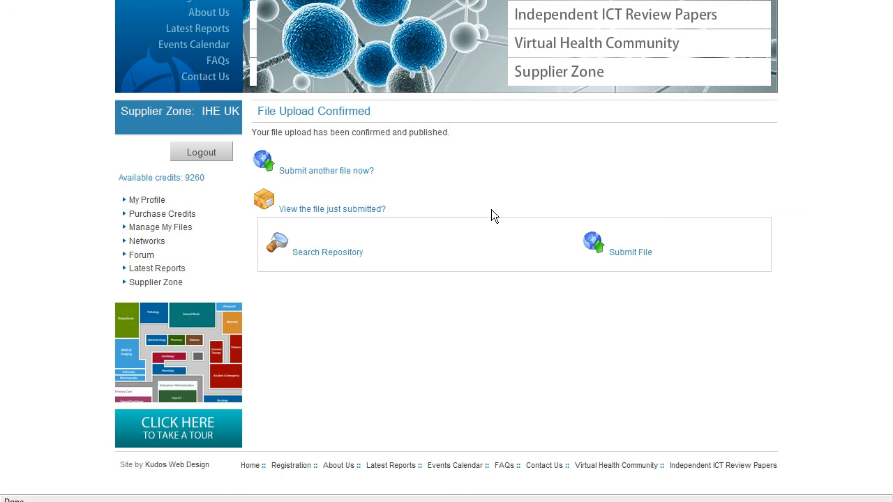
pyautogui.click(322, 211)
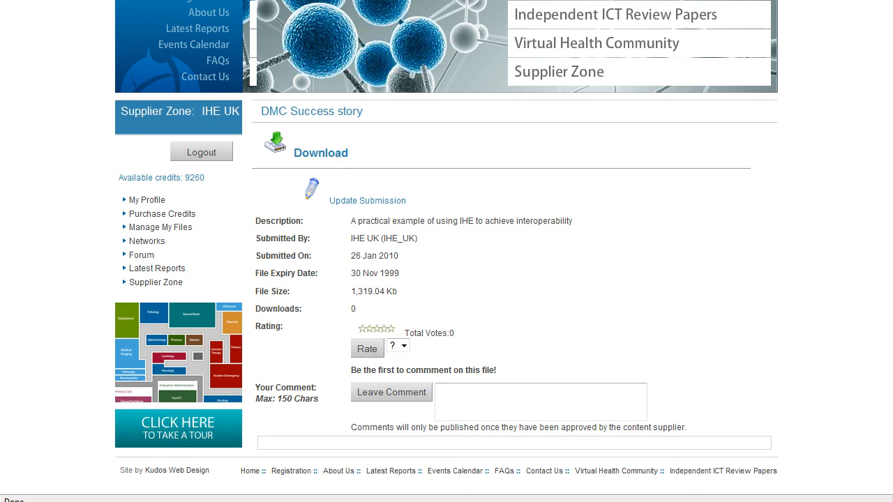
# Look up the Standards documents of the General Wards department in the Virtual Health Community
pyautogui.scroll(3, 882, 2)
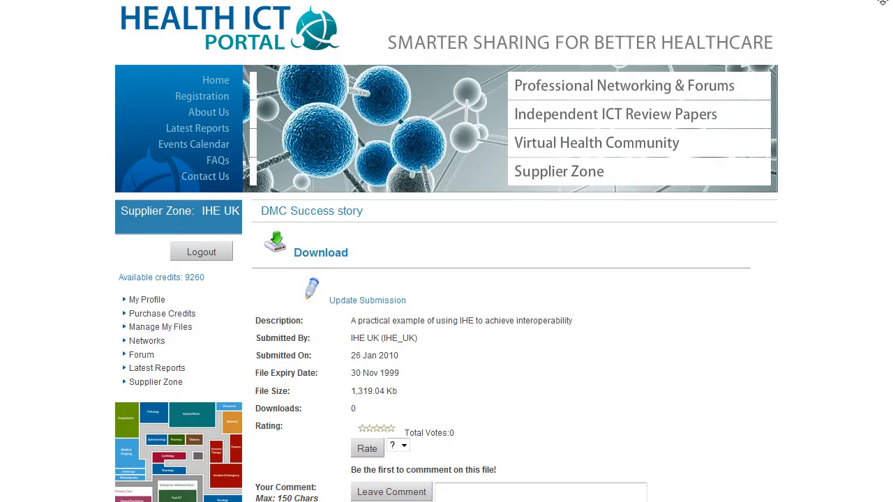
pyautogui.click(615, 145)
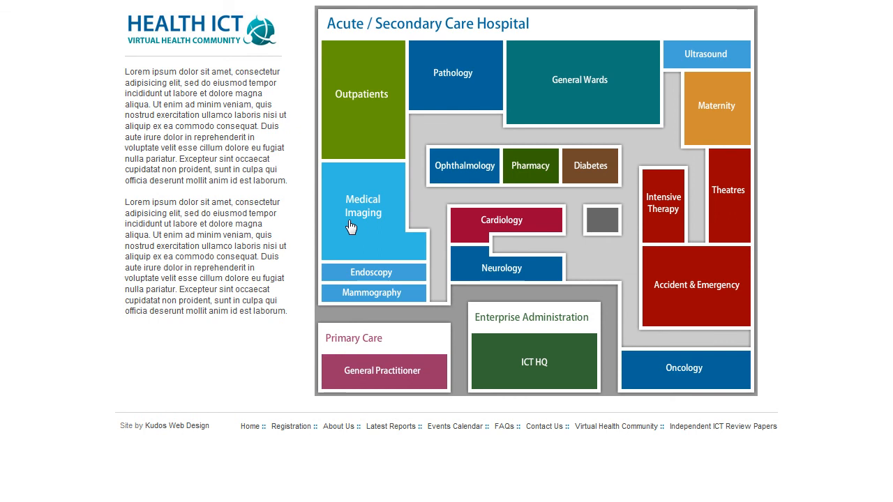
pyautogui.click(558, 93)
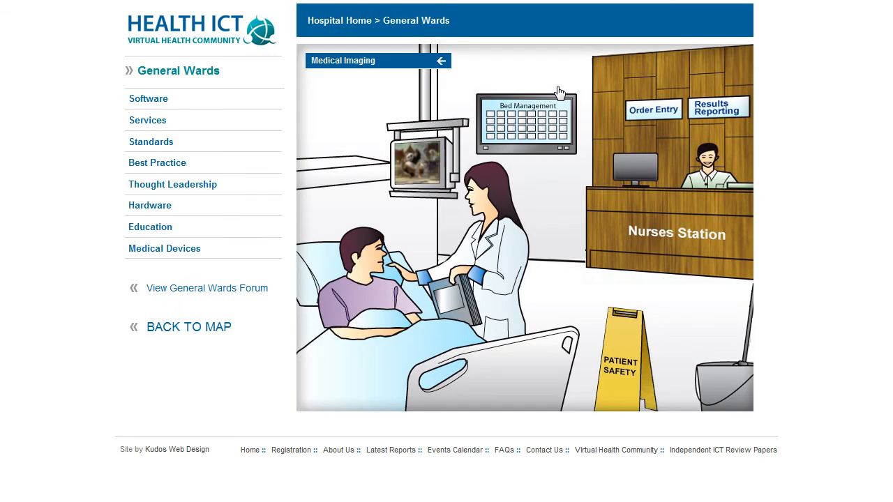
pyautogui.click(149, 145)
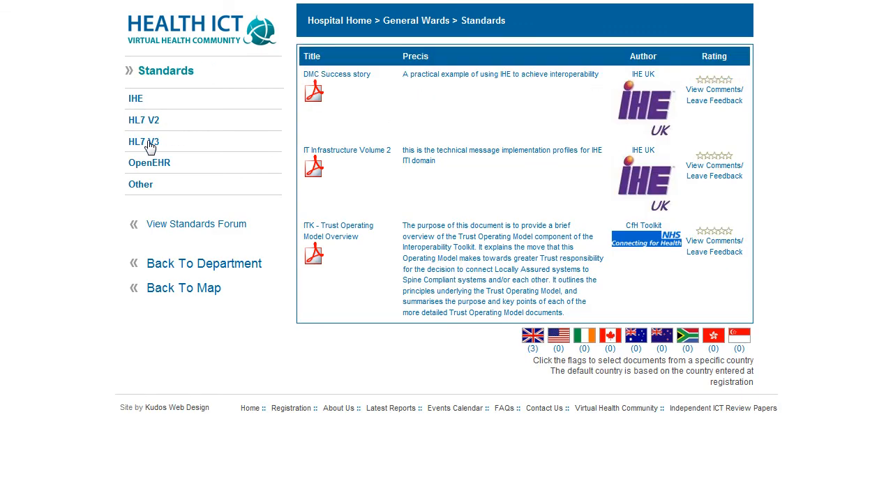